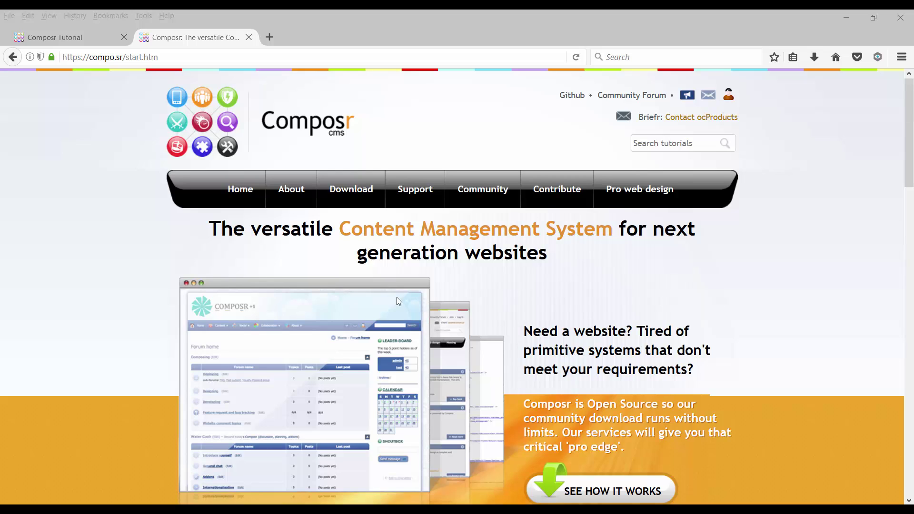
# On compo.sr, show the Download menu with its Composr, Translations, Addons and Themes entries.
pyautogui.moveTo(397, 298)
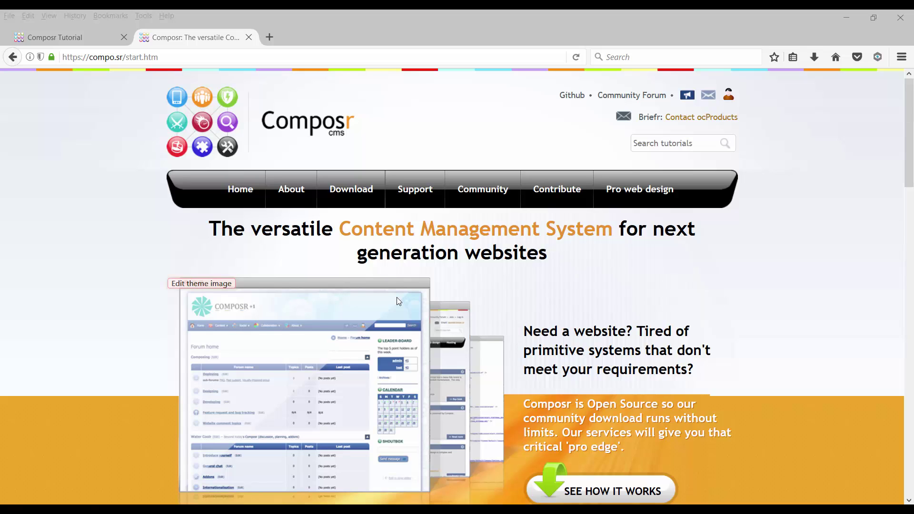
pyautogui.moveTo(360, 203)
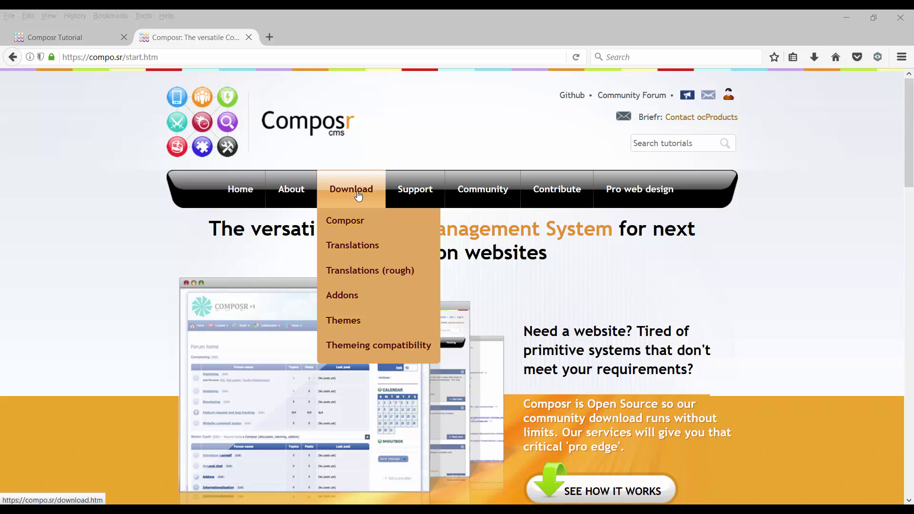
# Download the Tamil pack language-TA-10x.tar from the rough translations page and confirm it finished.
pyautogui.click(361, 273)
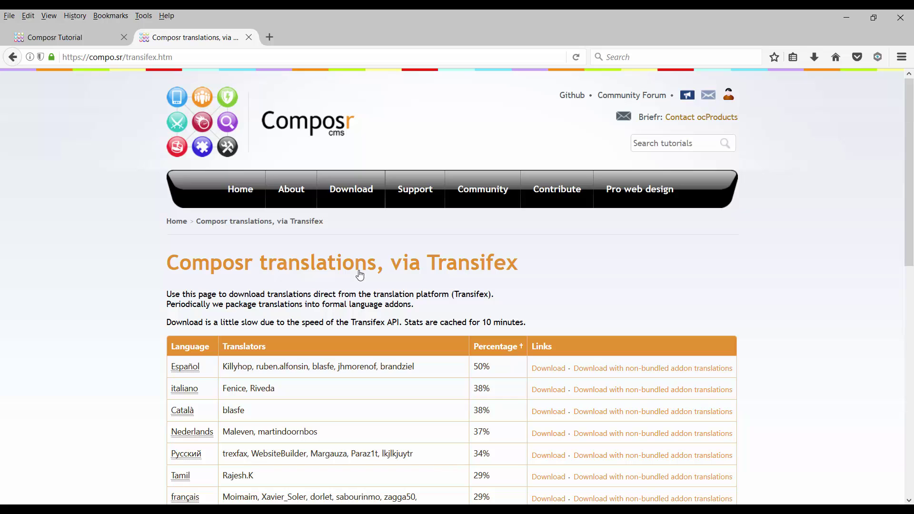
pyautogui.scroll(-3, 360, 275)
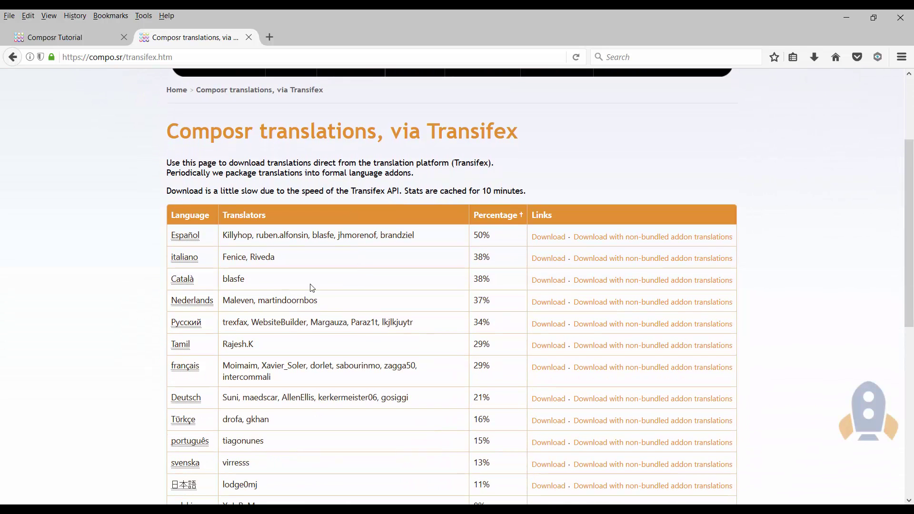
pyautogui.scroll(-3, 87, 348)
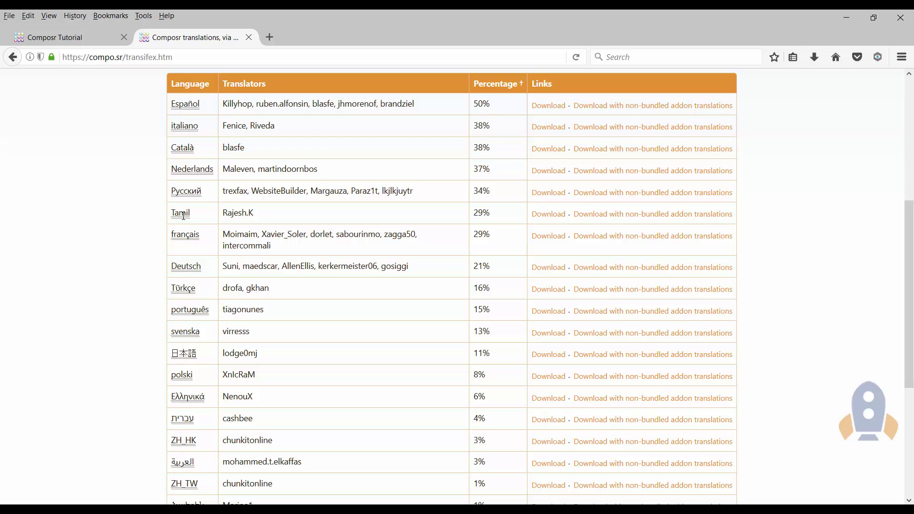
pyautogui.click(549, 219)
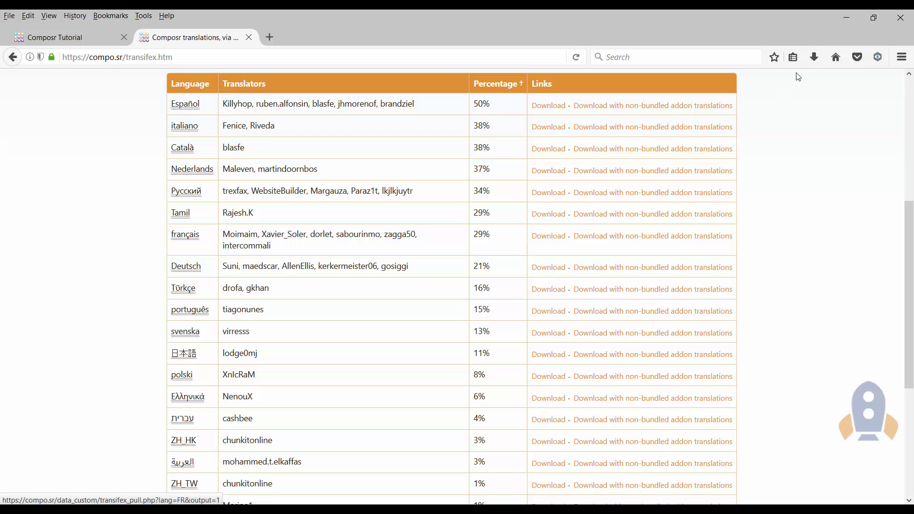
pyautogui.click(812, 62)
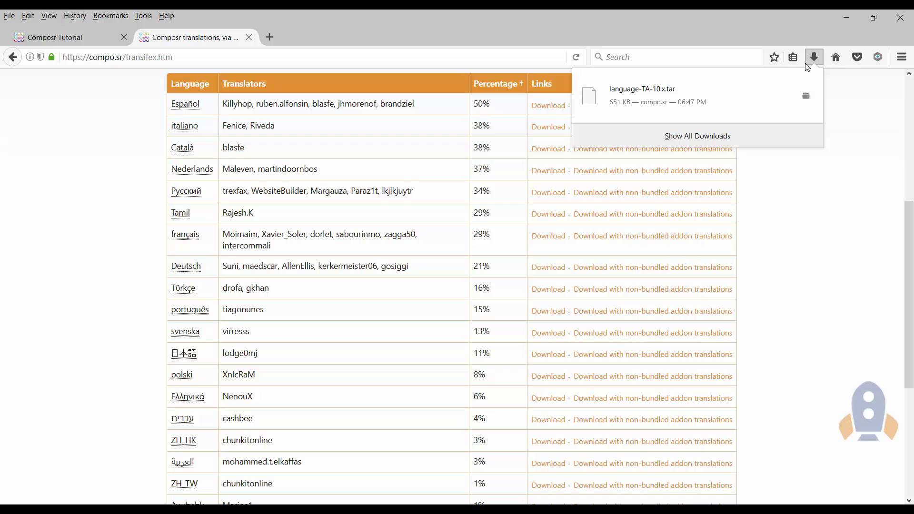
pyautogui.click(745, 259)
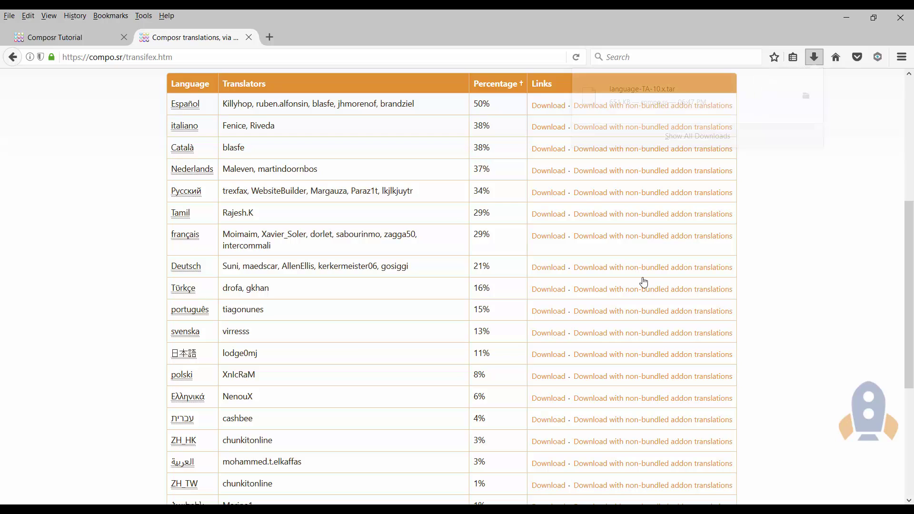
# Return to the tutorial site and go to Admin Zone > Structure > Addons > Import non-bundled addon(s).
pyautogui.click(50, 40)
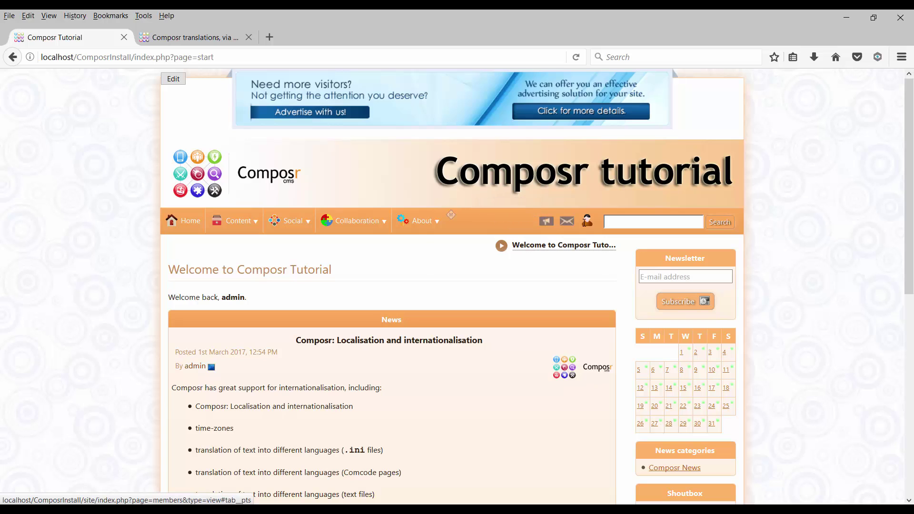
pyautogui.moveTo(587, 221)
pyautogui.click(513, 326)
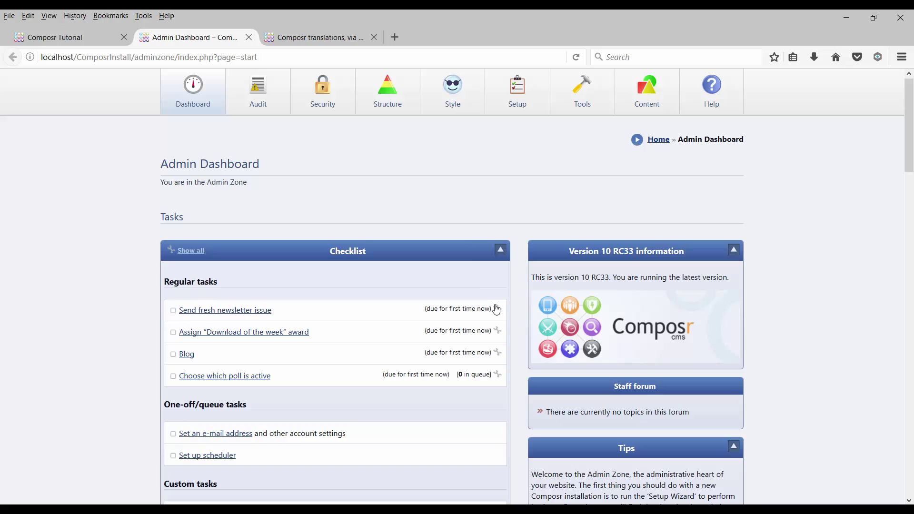
pyautogui.moveTo(406, 115)
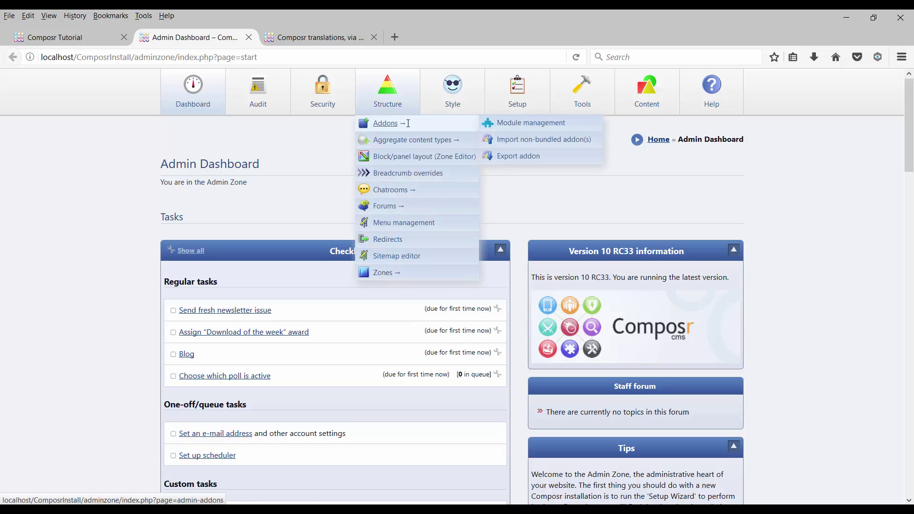
pyautogui.click(512, 144)
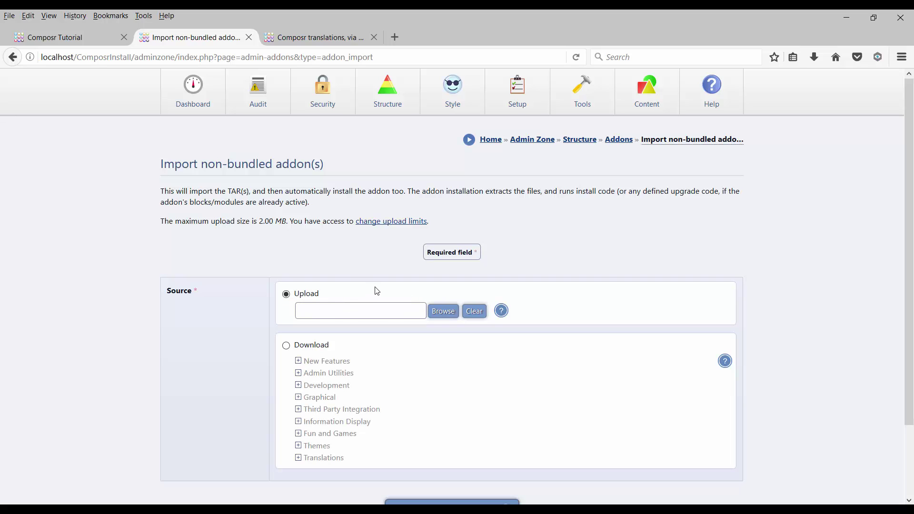
# Upload language-TA-10.x.tar as a non-bundled addon and import it.
pyautogui.click(444, 313)
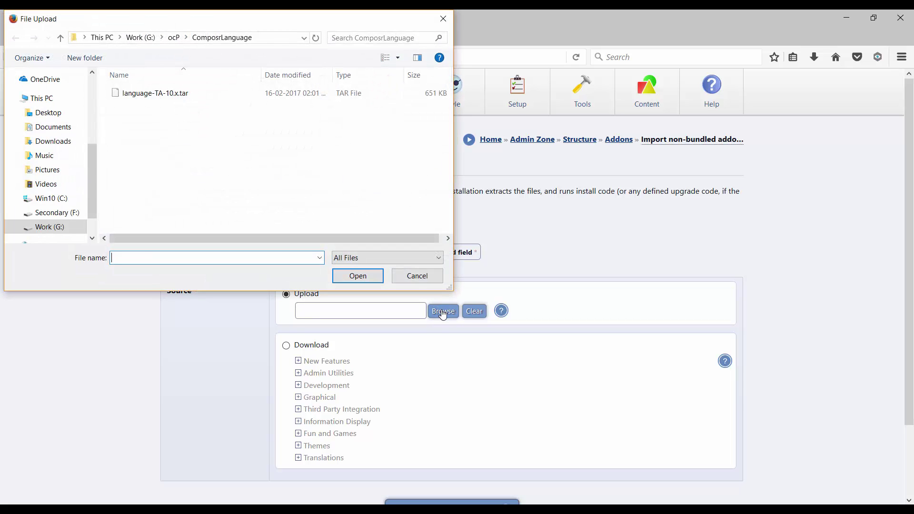
pyautogui.click(152, 93)
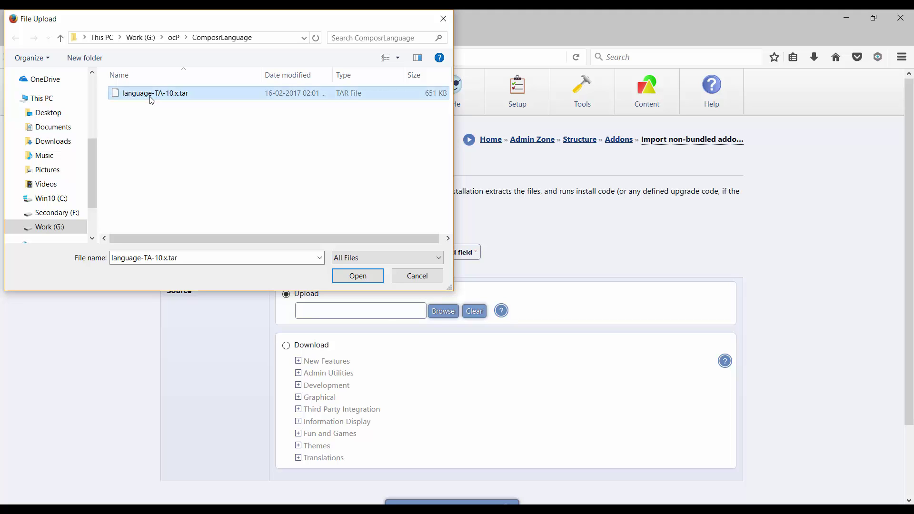
pyautogui.click(363, 276)
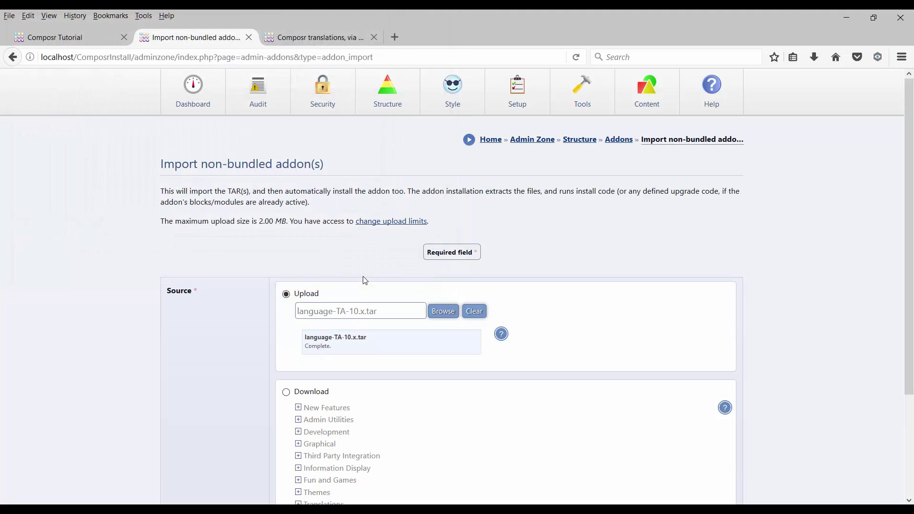
pyautogui.scroll(-5, 598, 268)
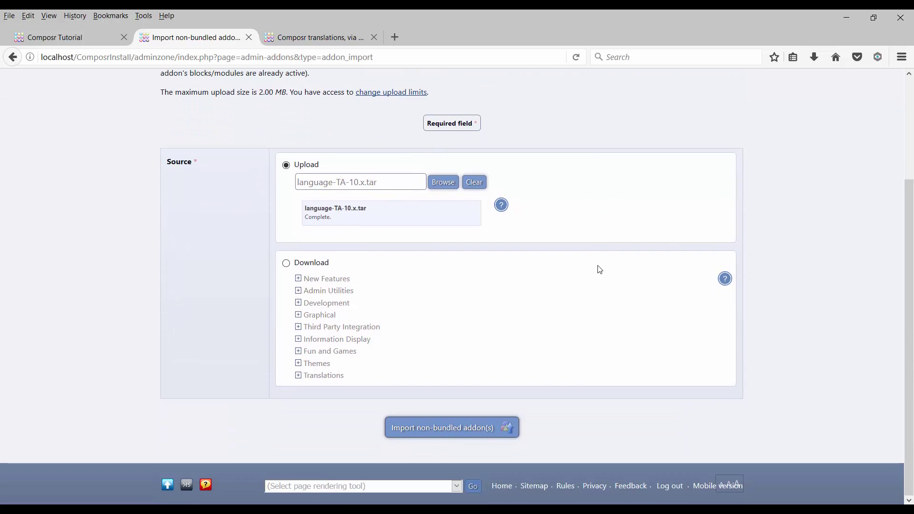
pyautogui.click(457, 431)
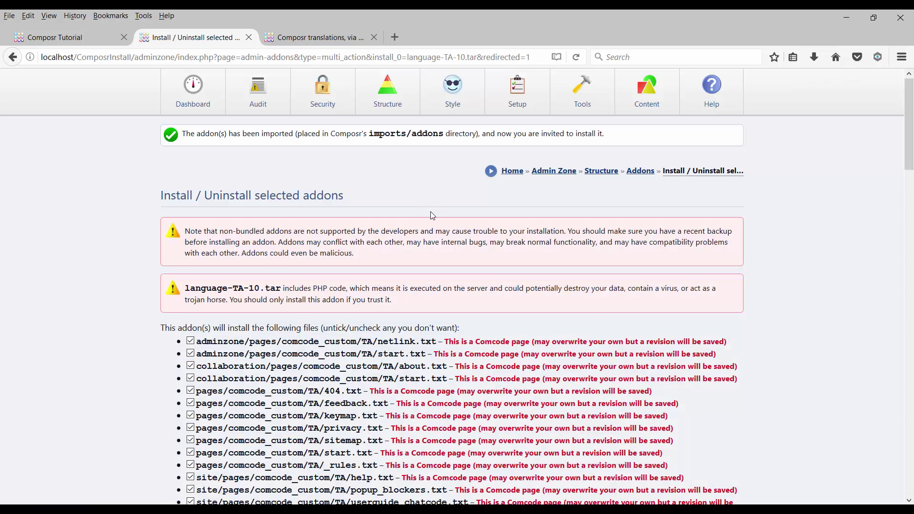
# Review the Tamil addon's file list and proceed with the installation until it succeeds.
pyautogui.scroll(-5, 431, 216)
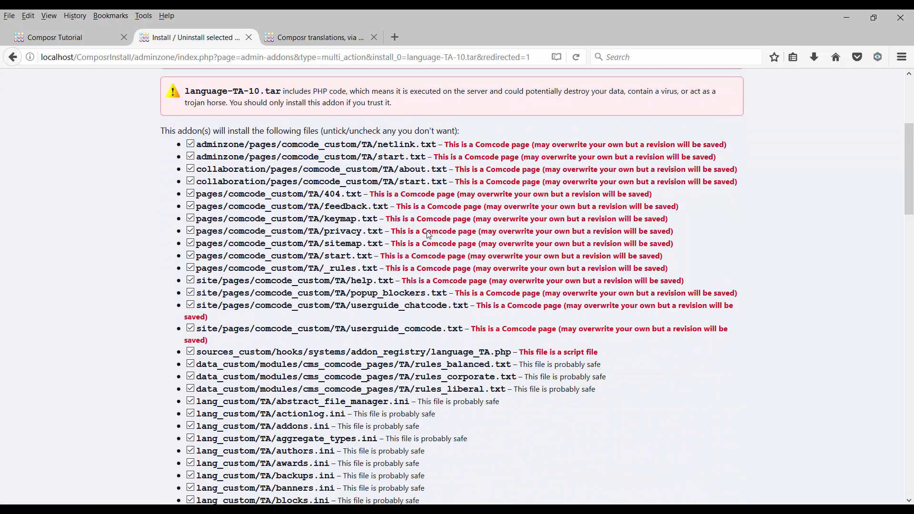
pyautogui.scroll(-20, 428, 235)
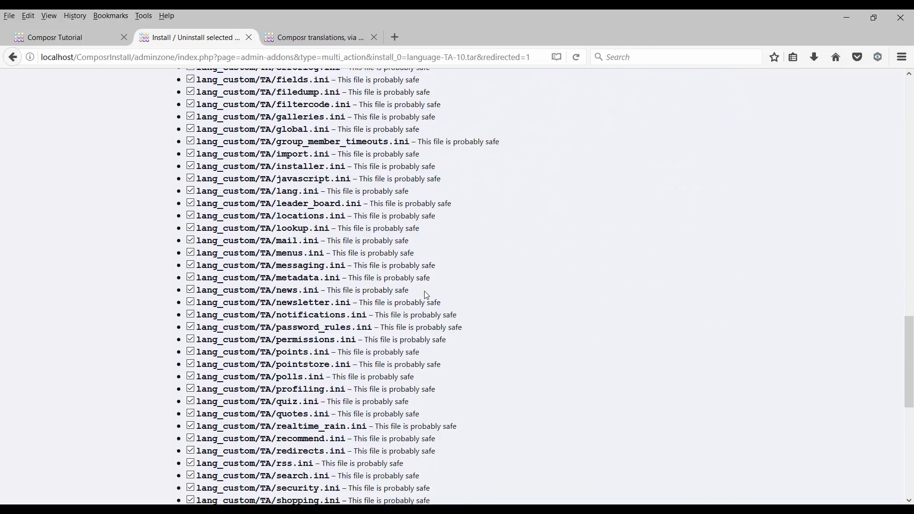
pyautogui.scroll(-10, 426, 293)
pyautogui.click(486, 428)
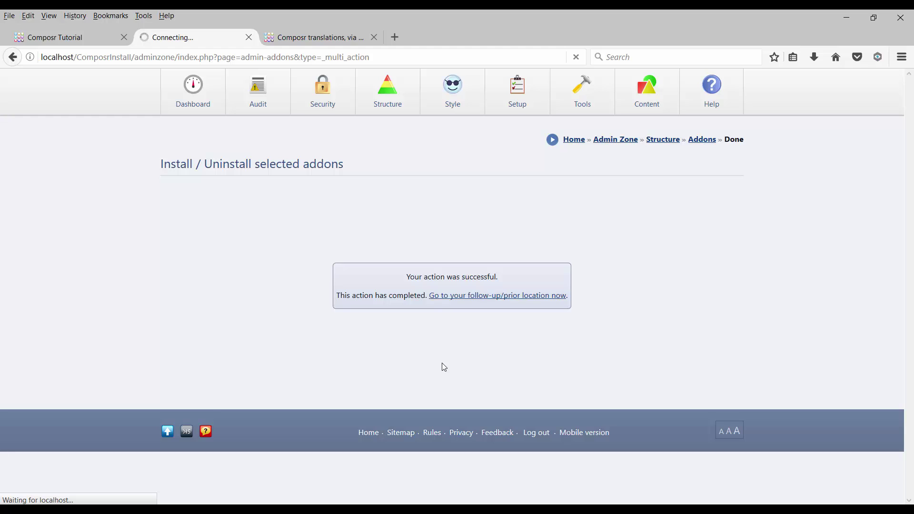
pyautogui.rightClick(583, 143)
# Open the site home in a new tab and replace index.php?page=start with config_editor.php in the address.
pyautogui.click(596, 144)
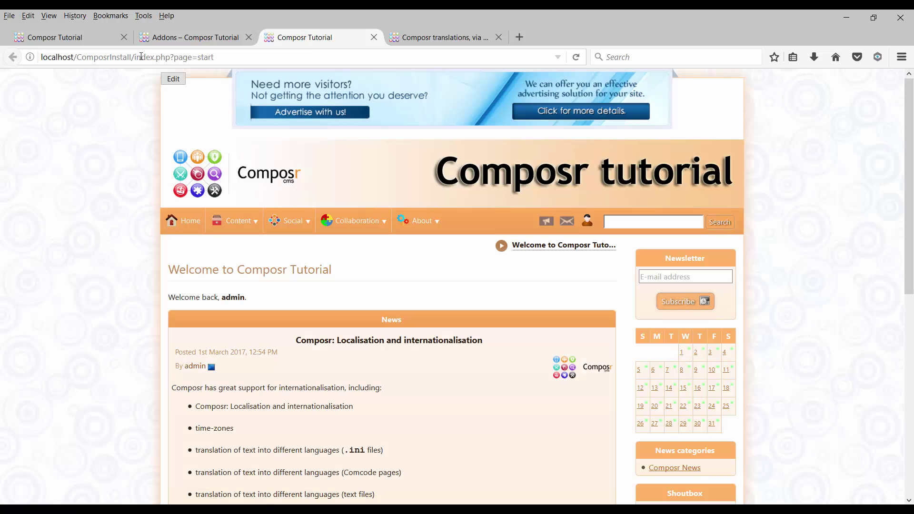
pyautogui.moveTo(142, 58); pyautogui.dragTo(315, 56)
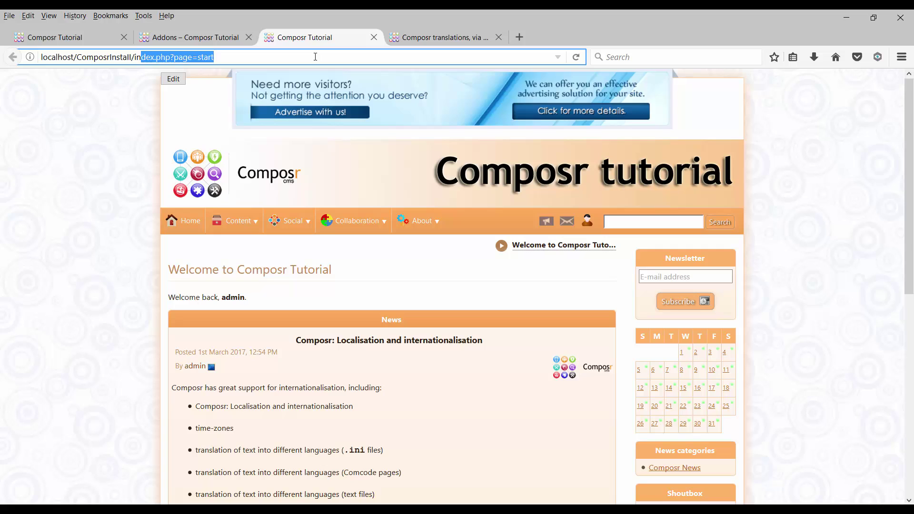
pyautogui.press('BackSpace')
pyautogui.press('BackSpace')
pyautogui.press('BackSpace')
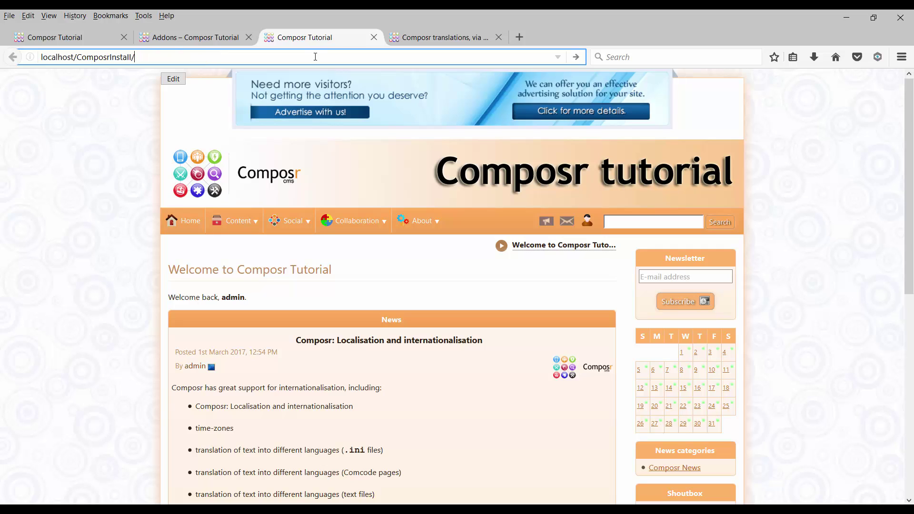
pyautogui.write('config_editor.php')
pyautogui.press('Return')
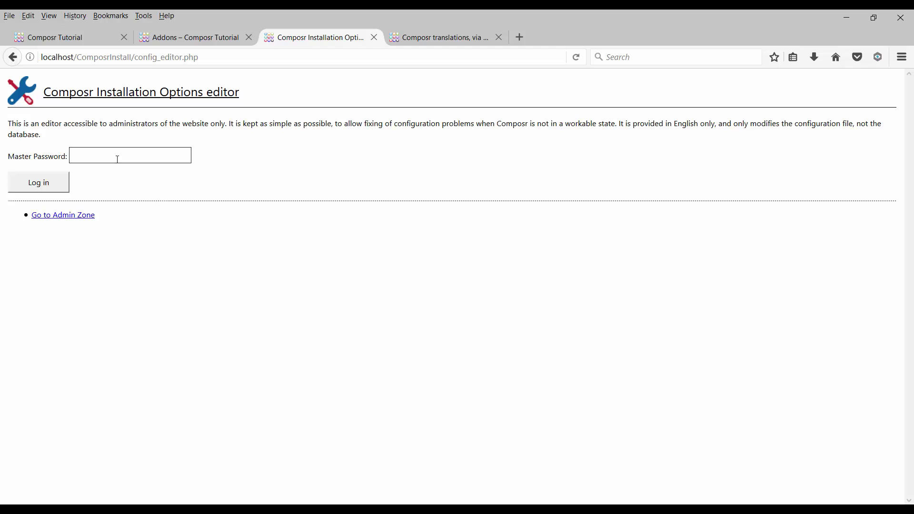
# Log in with the master password and change default_lang from EN to TA.
pyautogui.write('••••••')
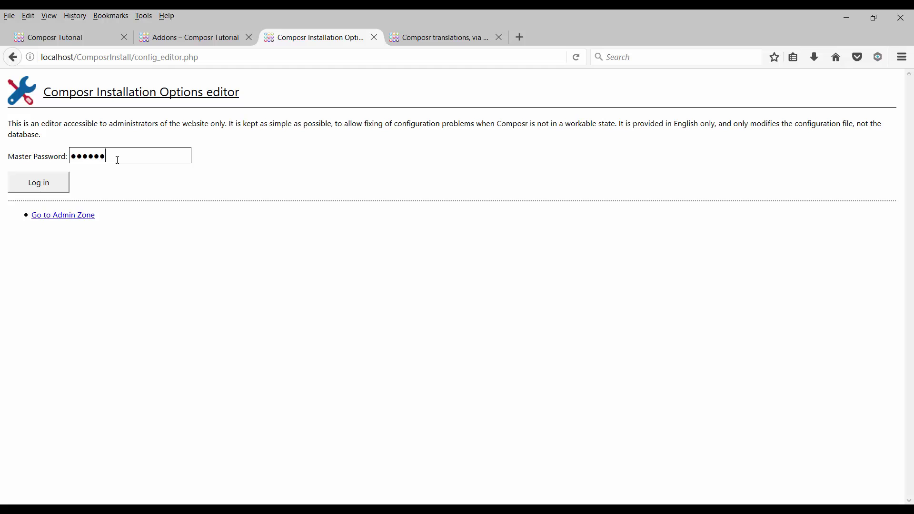
pyautogui.click(37, 192)
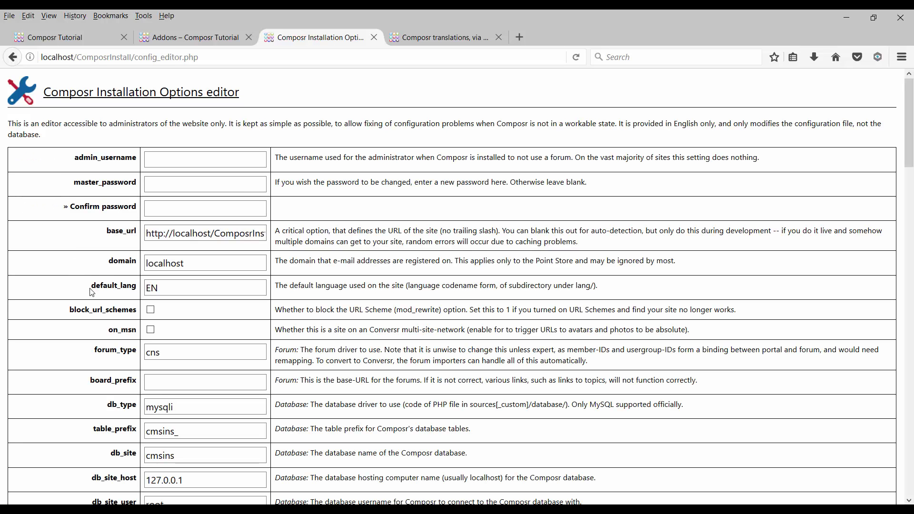
pyautogui.moveTo(92, 291); pyautogui.dragTo(136, 288)
pyautogui.click(174, 290)
pyautogui.press('BackSpace')
pyautogui.press('BackSpace')
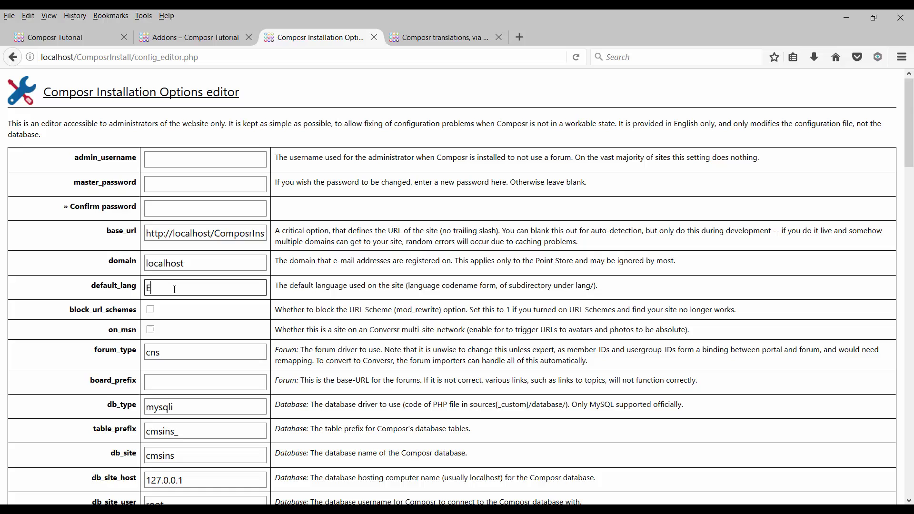
pyautogui.write('T')
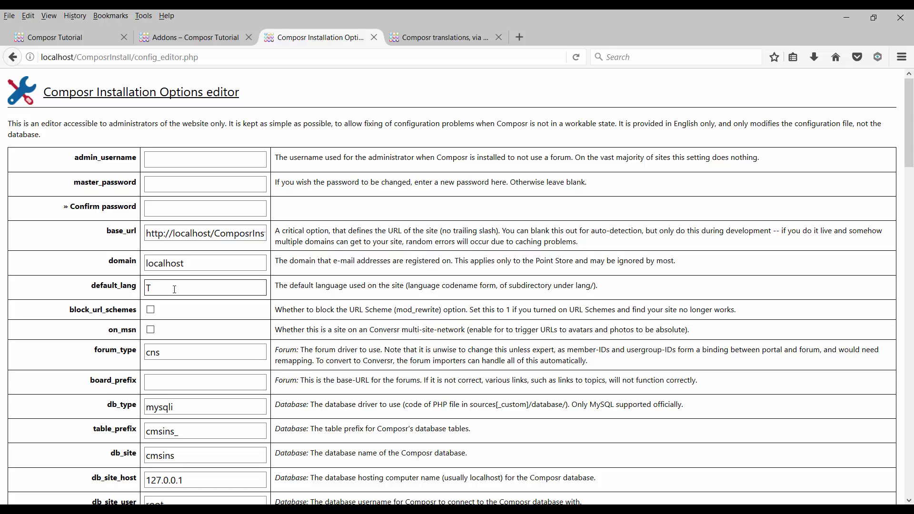
pyautogui.write('A')
# Save the installation configuration, accepting both weak master password warnings.
pyautogui.scroll(-20, 367, 403)
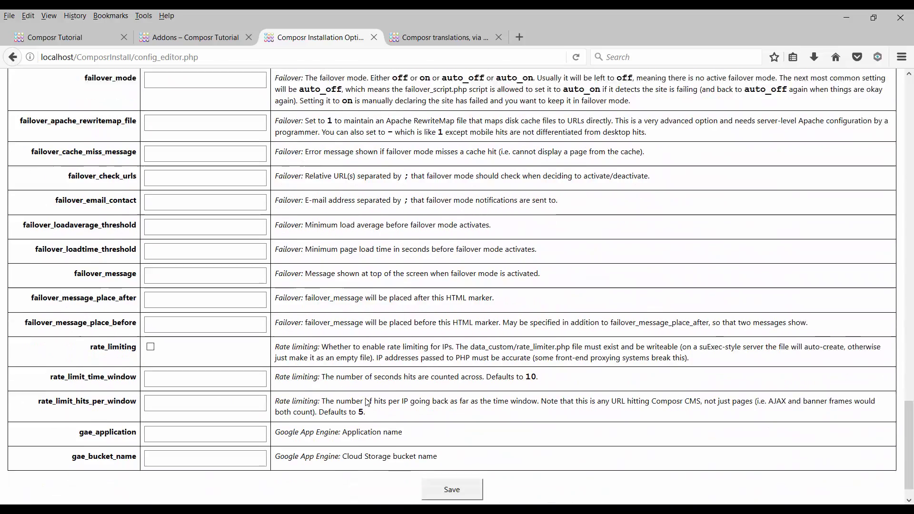
pyautogui.scroll(-1, 367, 402)
pyautogui.click(435, 465)
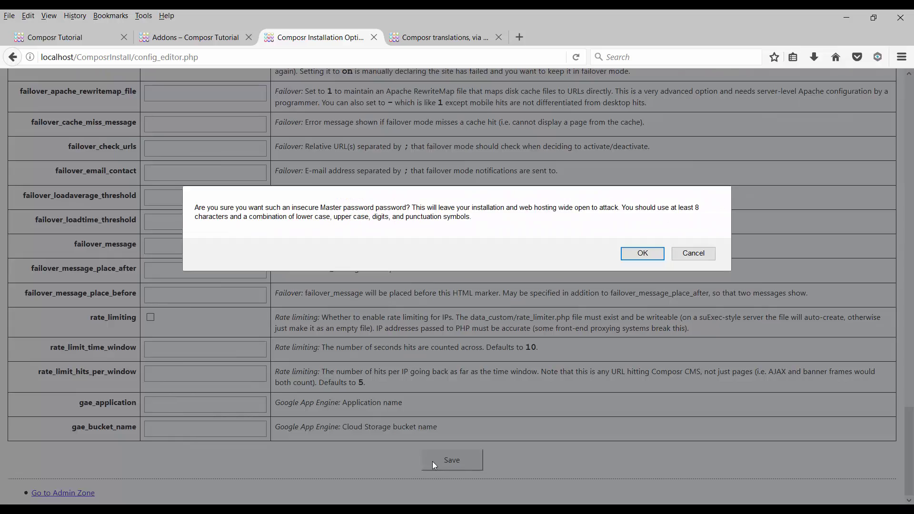
pyautogui.click(642, 255)
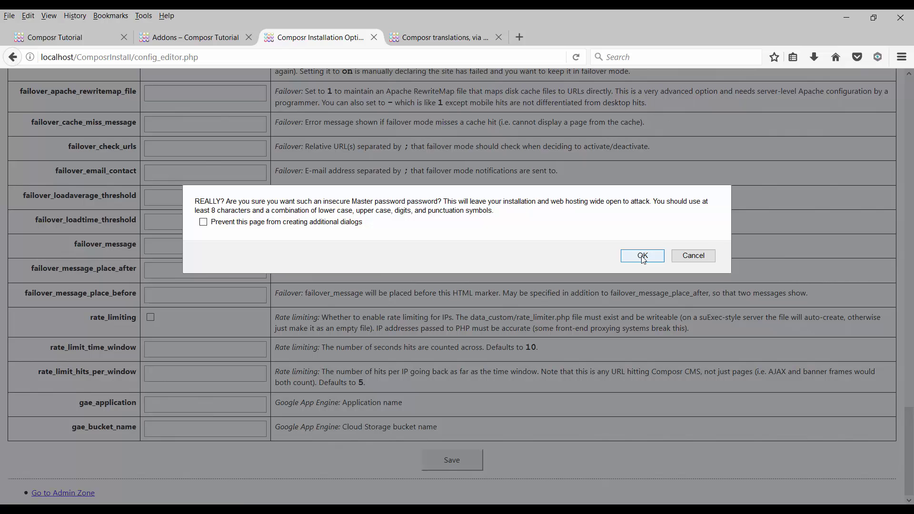
pyautogui.click(643, 256)
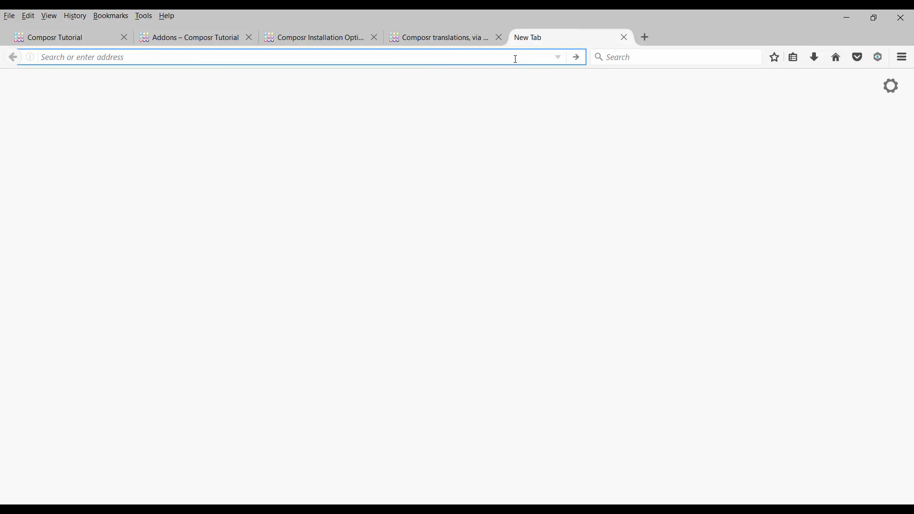
# Load localhost/ComposrInstall in the new tab to see the site in Tamil.
pyautogui.write('localhost/ComposrInstall/')
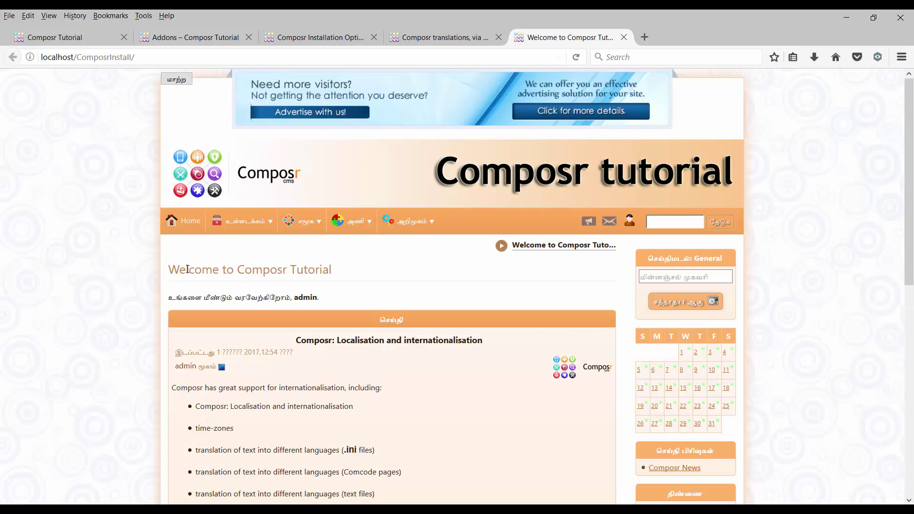
pyautogui.moveTo(257, 223)
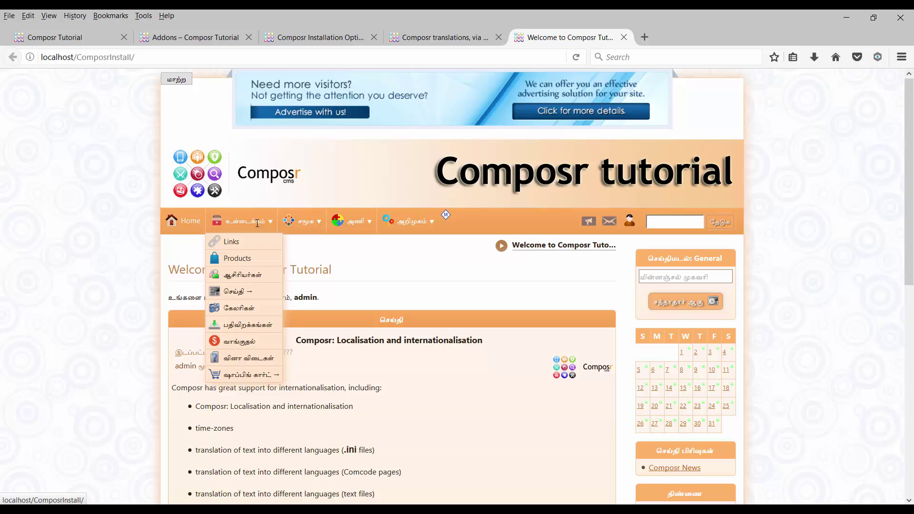